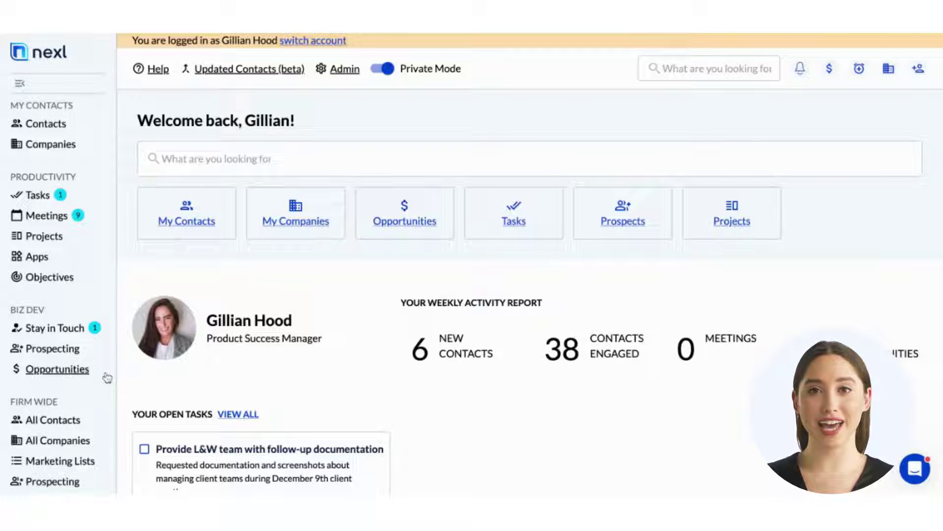
Step: Open the My Opportunities board from the Opportunities item in the sidebar
{"action": "left_click", "coordinate": [56, 369]}
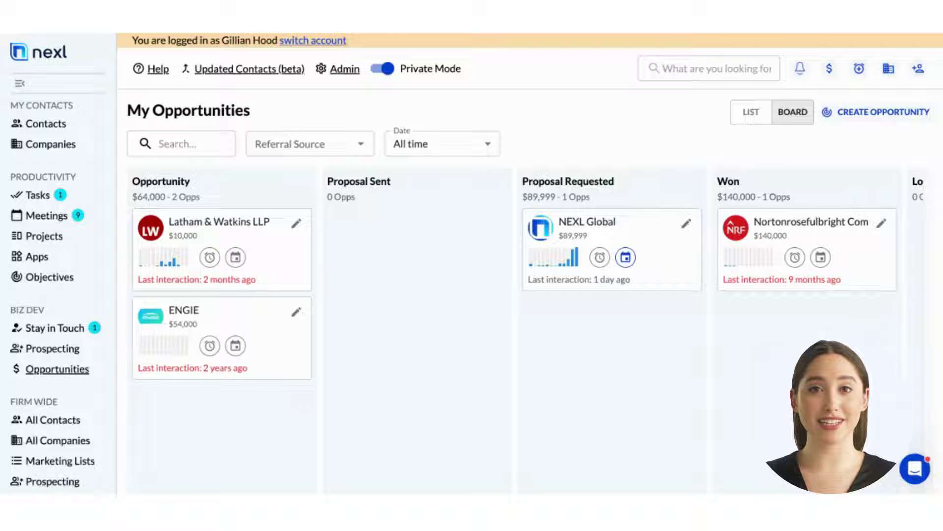
Step: Bring up the Create Opportunity dialog, closing and reopening it several times
{"action": "left_click", "coordinate": [875, 111]}
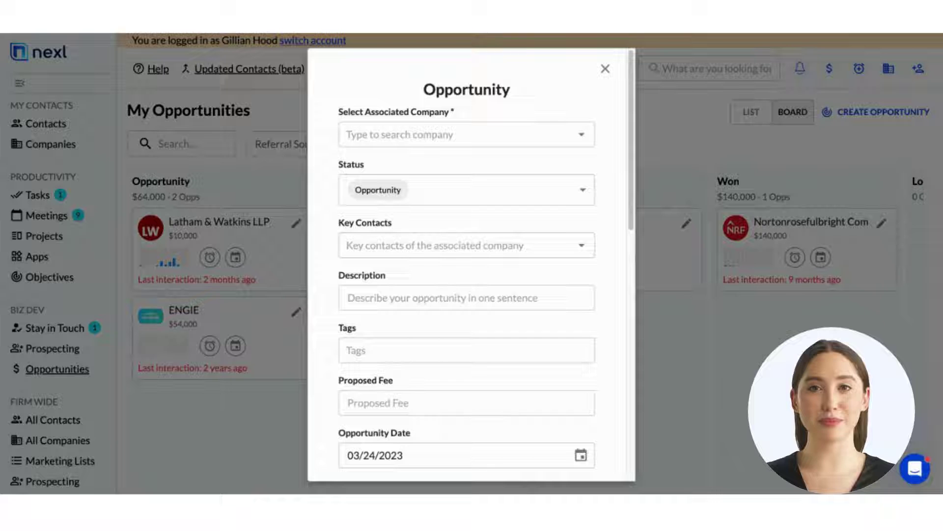
{"action": "left_click", "coordinate": [605, 68]}
{"action": "left_click", "coordinate": [830, 70]}
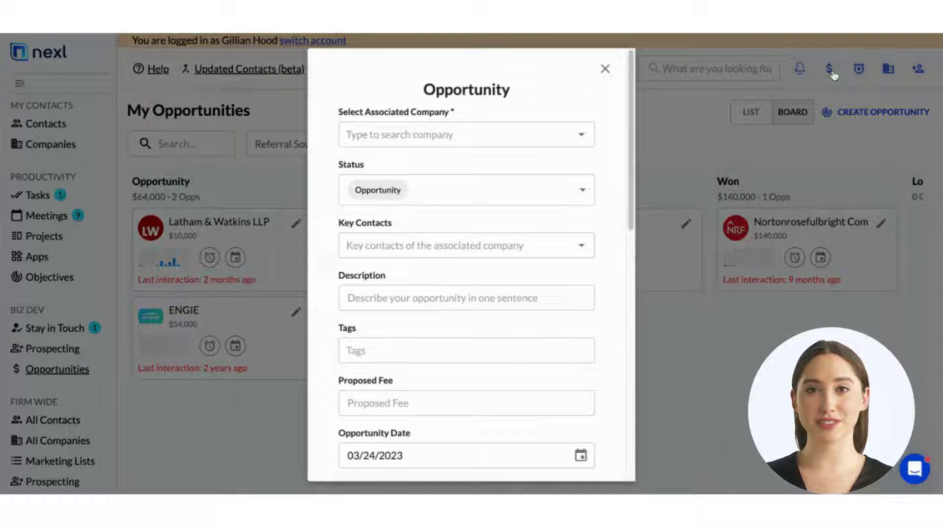
{"action": "left_click", "coordinate": [605, 69]}
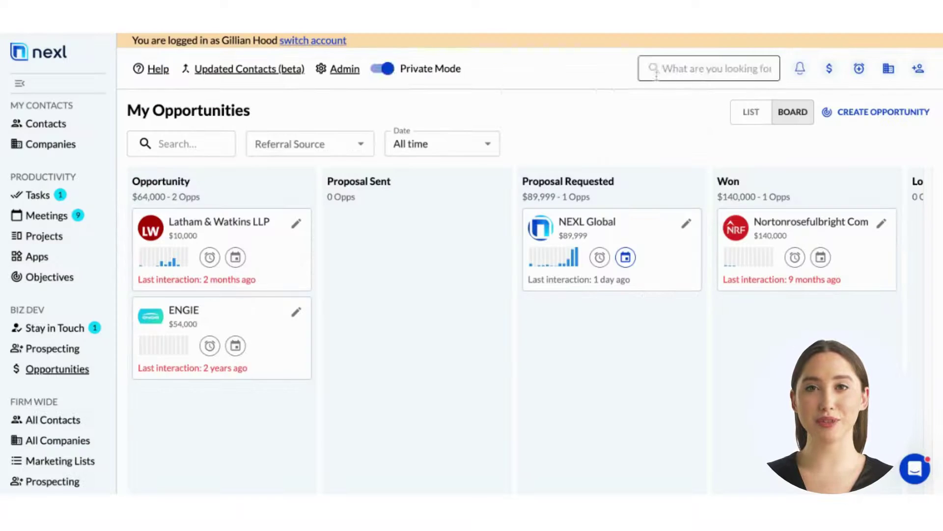
{"action": "left_click", "coordinate": [875, 111]}
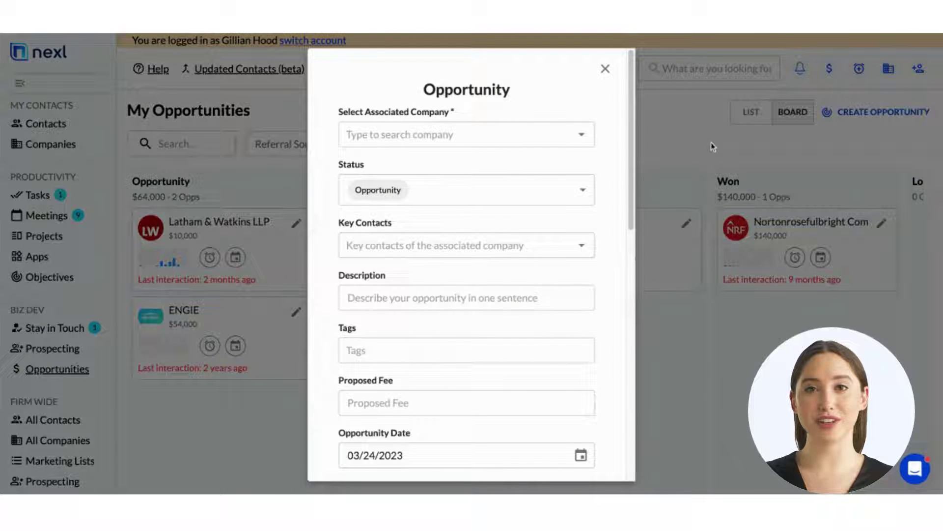
{"action": "left_click", "coordinate": [605, 68]}
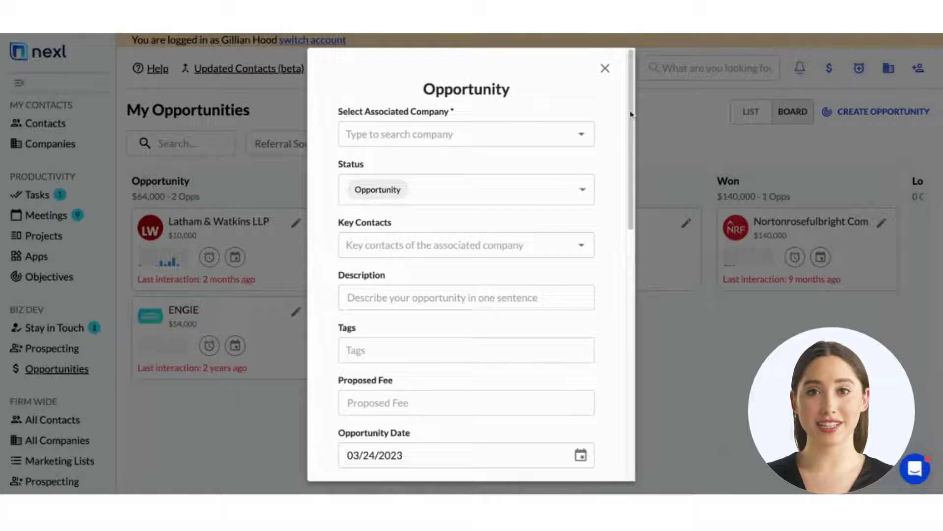
Step: Select Clearbit as the opportunity's associated company
{"action": "left_click", "coordinate": [486, 135]}
{"action": "left_click", "coordinate": [486, 135]}
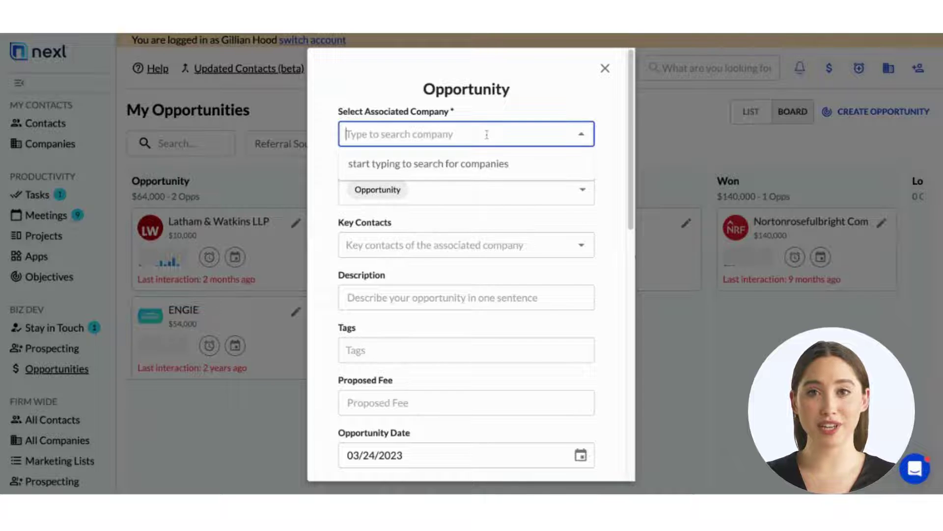
{"action": "type", "text": "clearbit"}
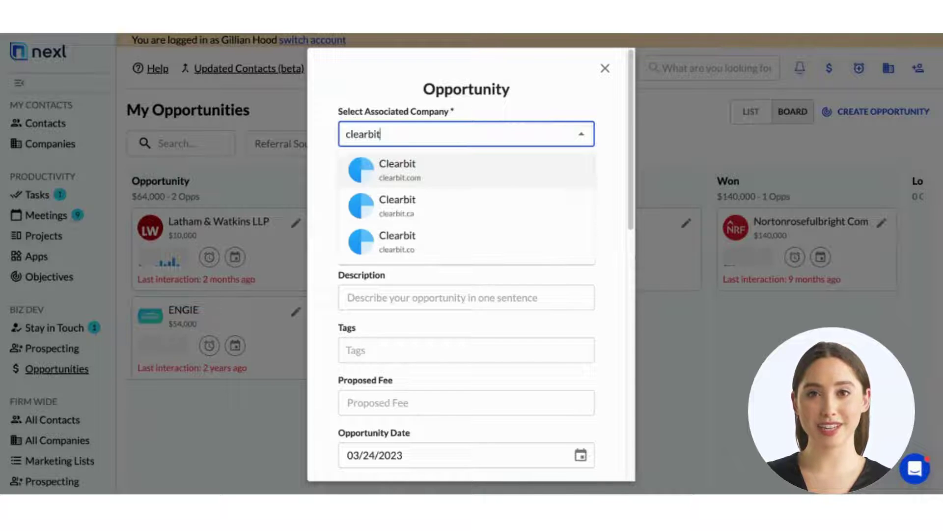
{"action": "left_click", "coordinate": [479, 164]}
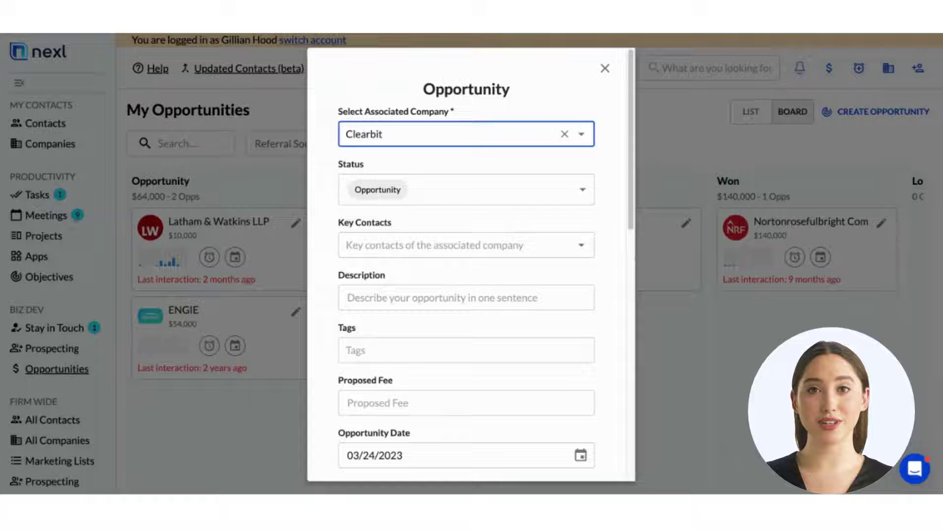
{"action": "left_click", "coordinate": [500, 244]}
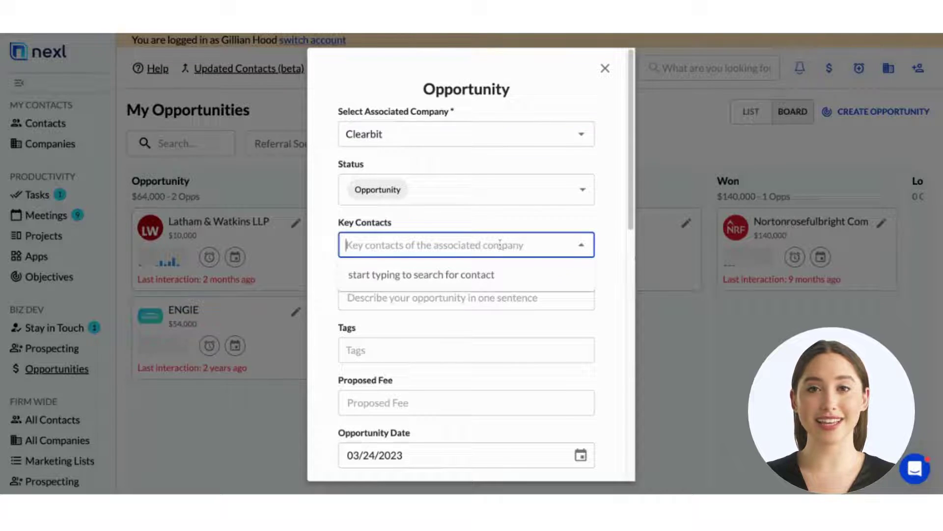
{"action": "type", "text": "a"}
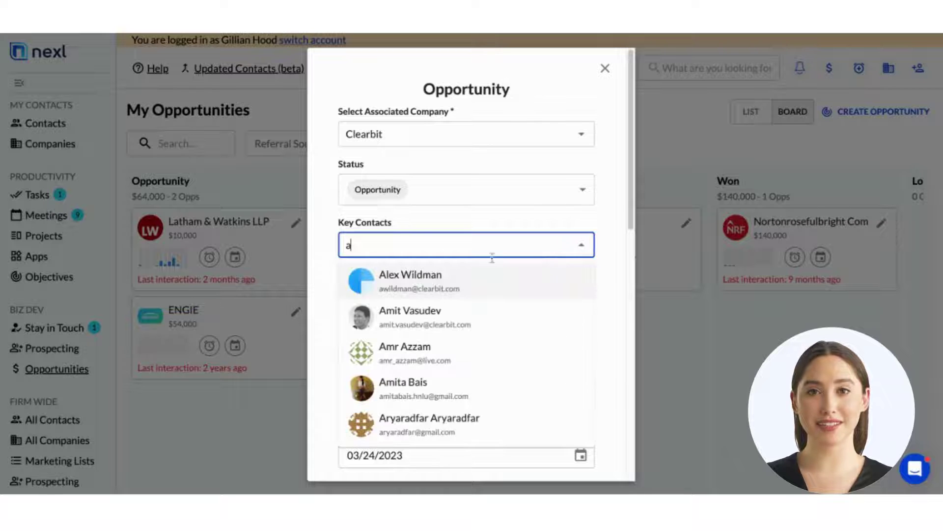
{"action": "left_click", "coordinate": [488, 281]}
{"action": "scroll", "coordinate": [488, 291], "scroll_direction": "down", "scroll_amount": 2}
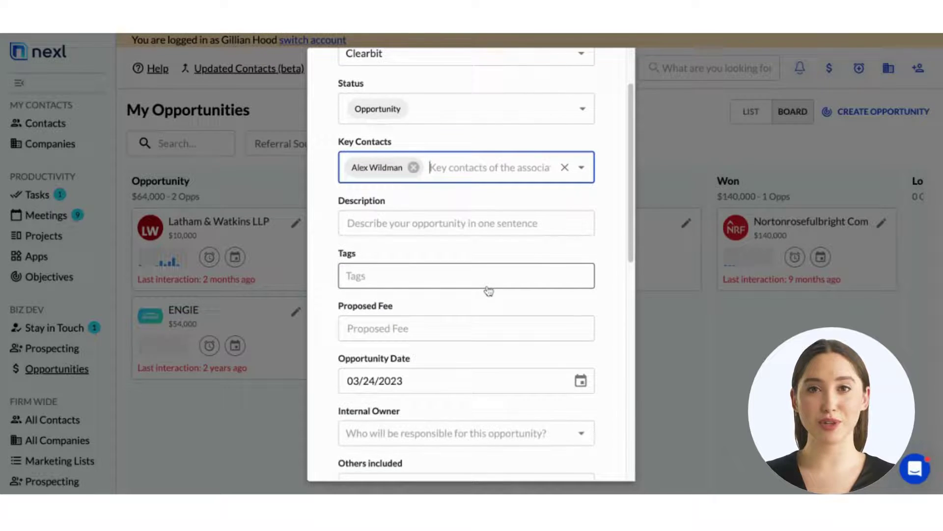
{"action": "scroll", "coordinate": [488, 291], "scroll_direction": "down", "scroll_amount": 2}
{"action": "left_click", "coordinate": [456, 358]}
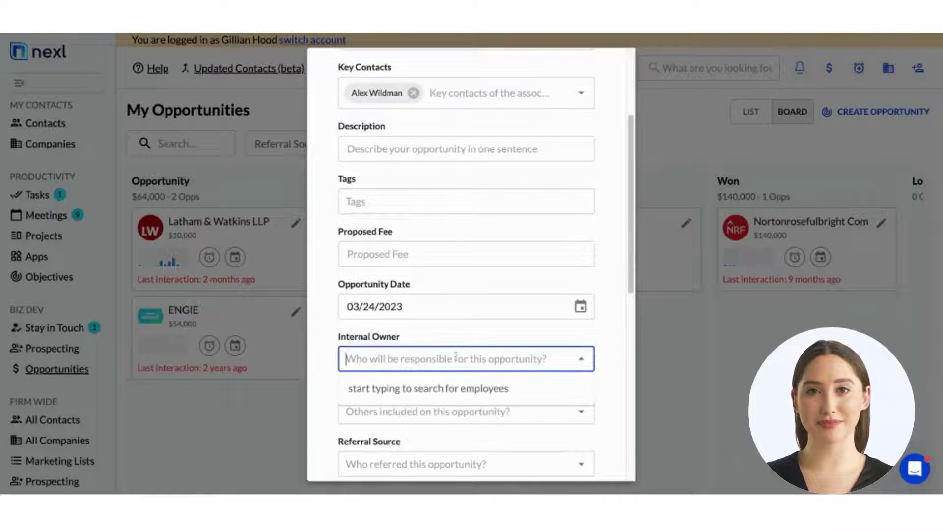
{"action": "type", "text": "ian"}
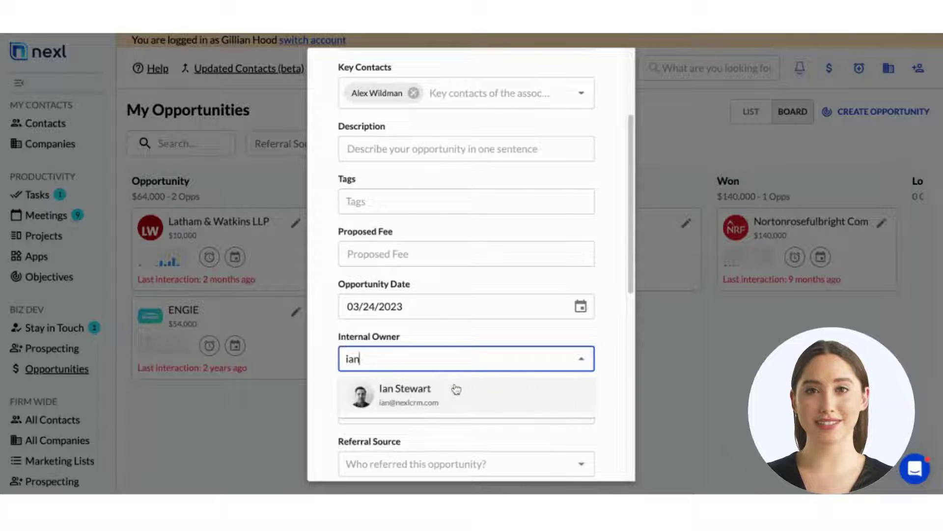
{"action": "left_click", "coordinate": [456, 389]}
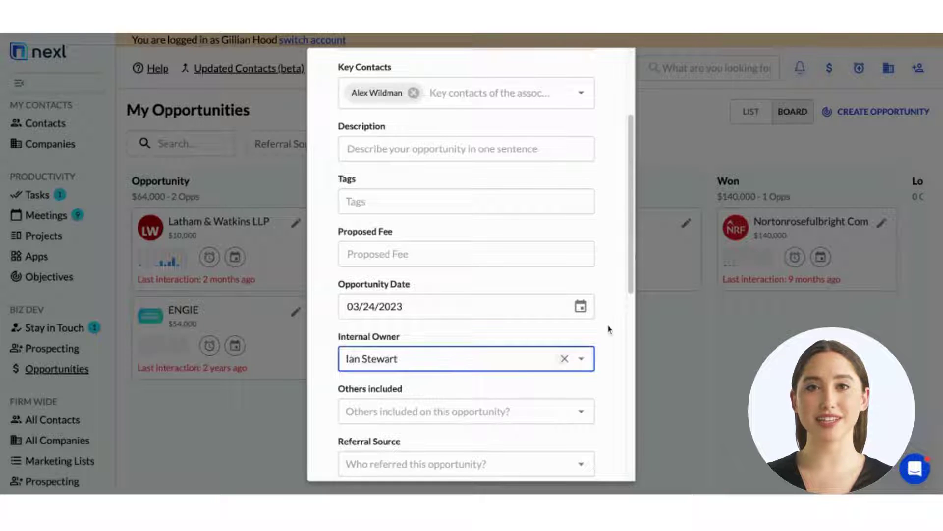
{"action": "scroll", "coordinate": [609, 329], "scroll_direction": "up", "scroll_amount": 5}
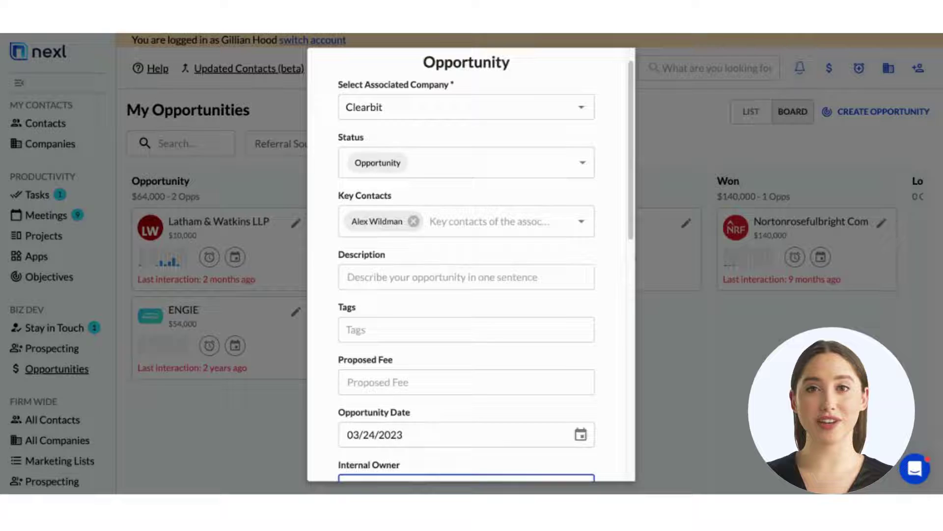
Step: Add the ABM tag and a 1,000 proposed fee, leaving the status unchanged
{"action": "left_click", "coordinate": [584, 161]}
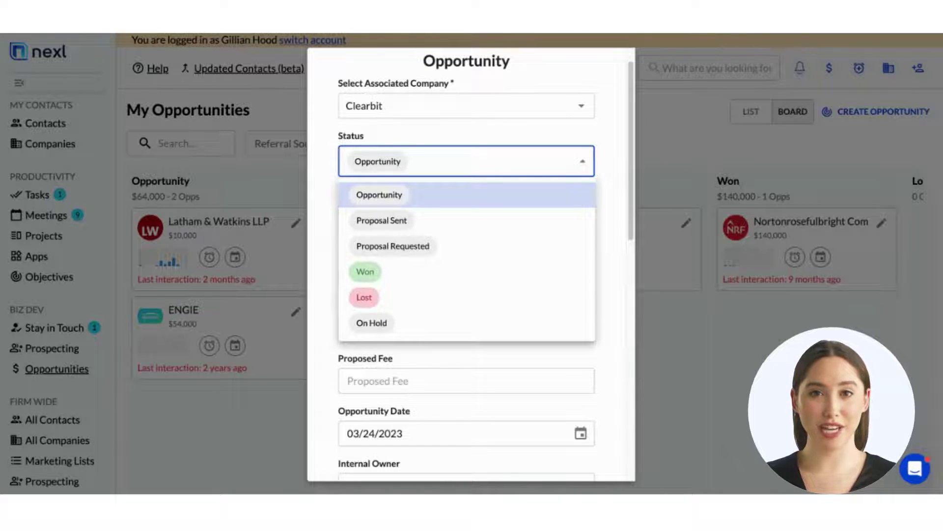
{"action": "key", "text": "Escape"}
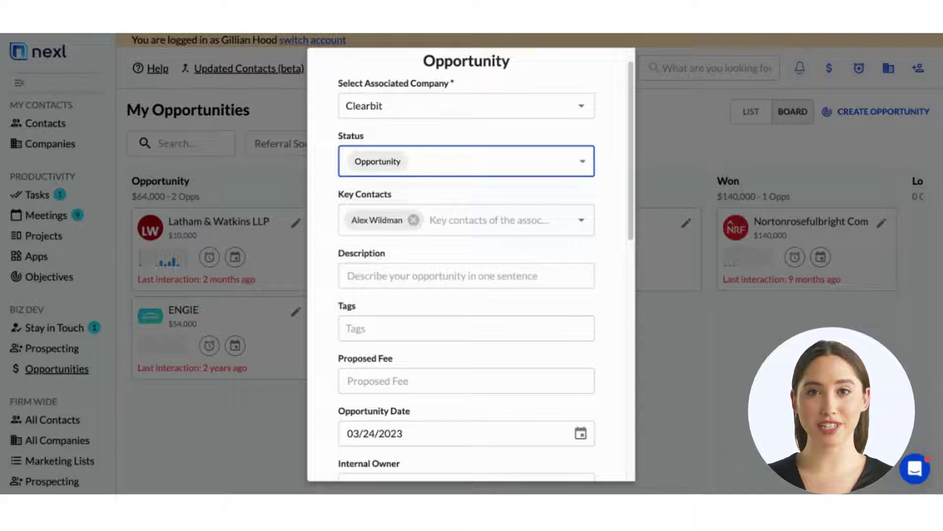
{"action": "scroll", "coordinate": [466, 295], "scroll_direction": "down", "scroll_amount": 3}
{"action": "scroll", "coordinate": [466, 294], "scroll_direction": "down", "scroll_amount": 3}
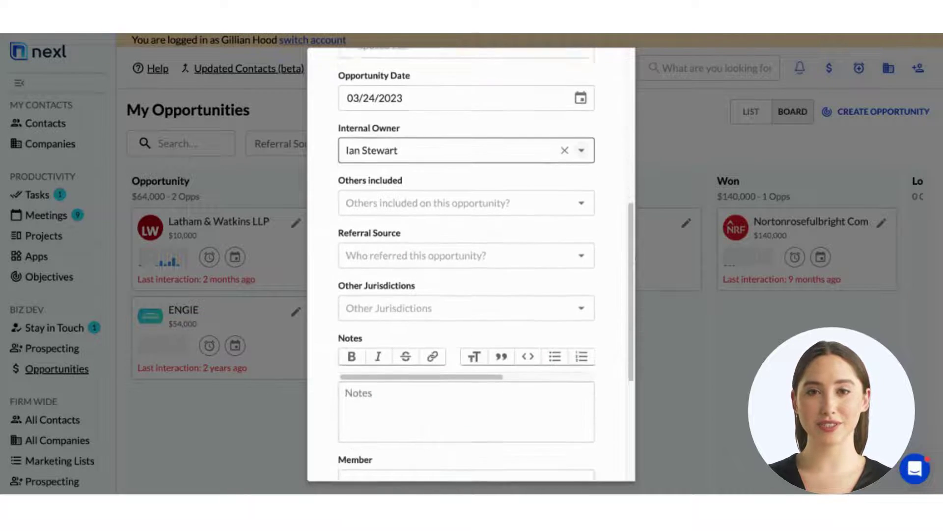
{"action": "scroll", "coordinate": [466, 295], "scroll_direction": "down", "scroll_amount": 2}
{"action": "left_click", "coordinate": [454, 373]}
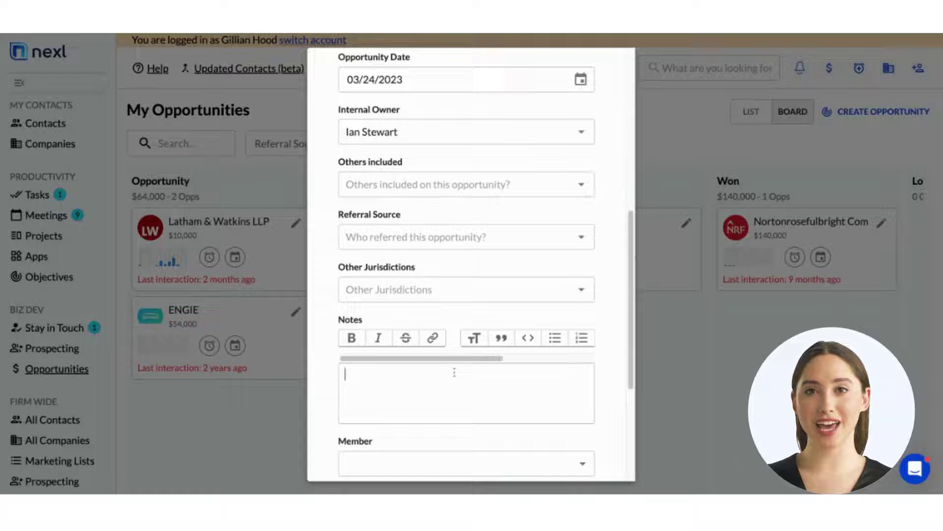
{"action": "scroll", "coordinate": [454, 332], "scroll_direction": "up", "scroll_amount": 3}
{"action": "scroll", "coordinate": [454, 258], "scroll_direction": "up", "scroll_amount": 2}
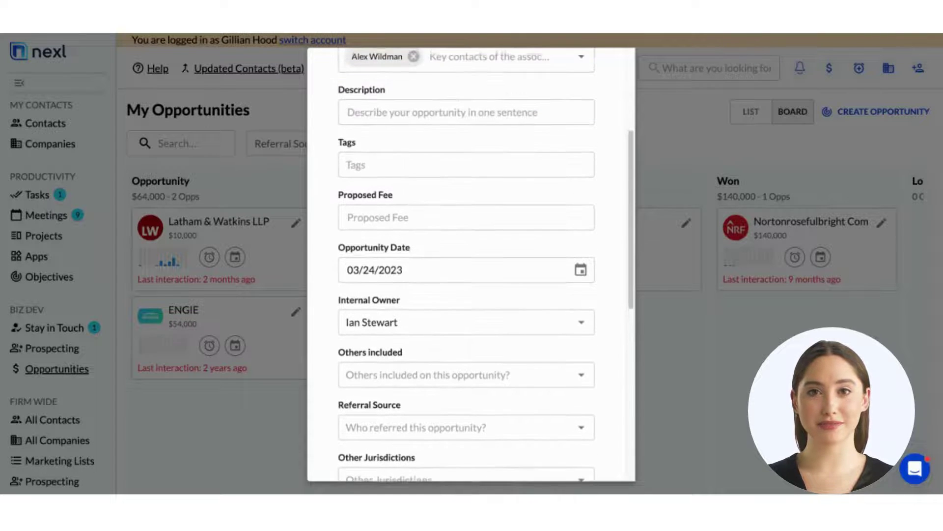
{"action": "left_click", "coordinate": [458, 166]}
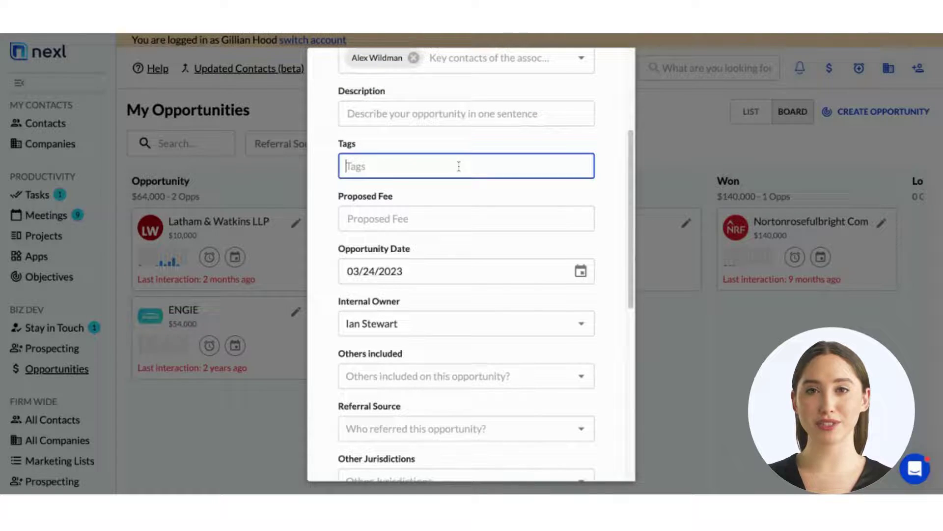
{"action": "type", "text": "ABM"}
{"action": "key", "text": "Return"}
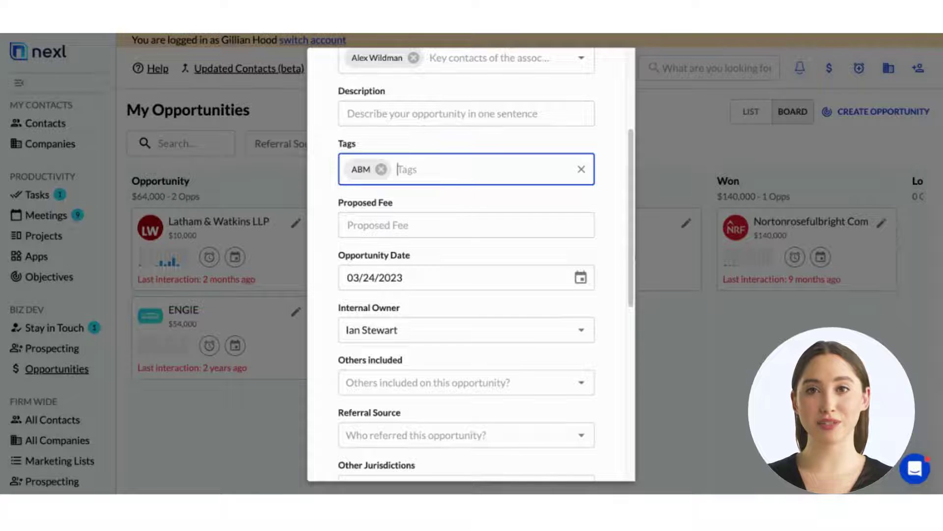
{"action": "left_click", "coordinate": [414, 224]}
{"action": "type", "text": "1,000"}
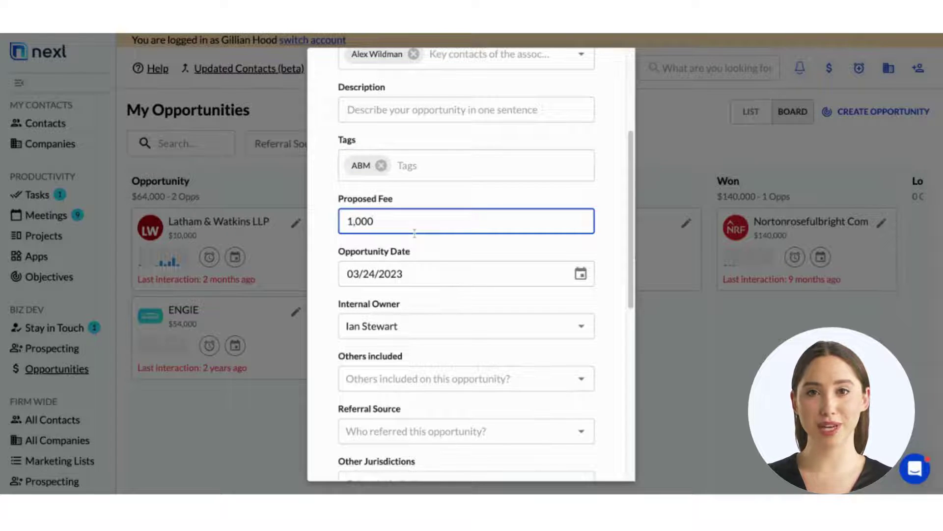
{"action": "left_click", "coordinate": [609, 222]}
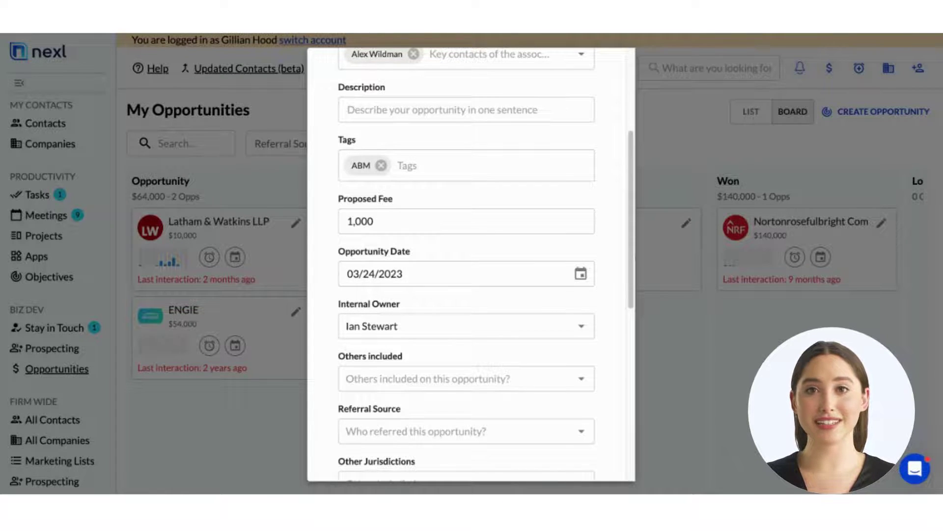
{"action": "scroll", "coordinate": [472, 296], "scroll_direction": "down", "scroll_amount": 3}
{"action": "scroll", "coordinate": [472, 295], "scroll_direction": "down", "scroll_amount": 3}
{"action": "scroll", "coordinate": [472, 295], "scroll_direction": "down", "scroll_amount": 3}
{"action": "scroll", "coordinate": [472, 295], "scroll_direction": "down", "scroll_amount": 2}
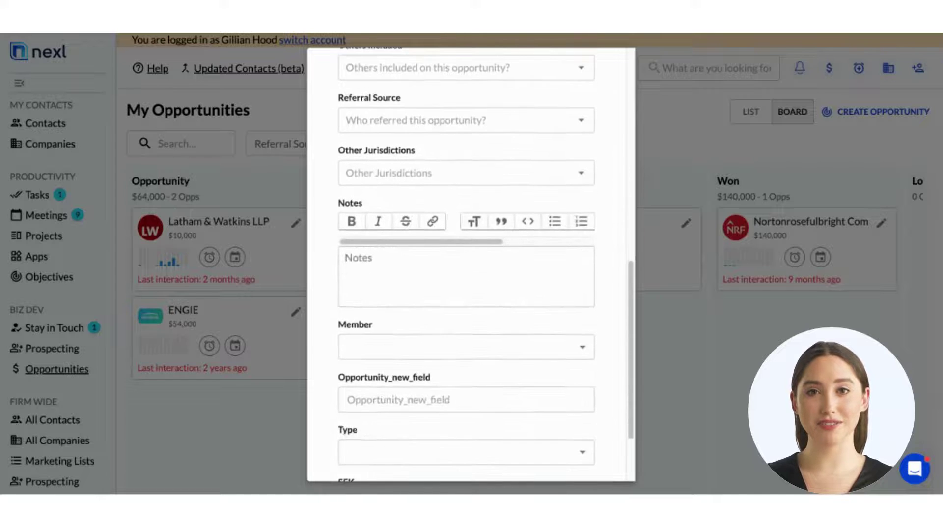
{"action": "scroll", "coordinate": [472, 296], "scroll_direction": "down", "scroll_amount": 2}
{"action": "scroll", "coordinate": [472, 295], "scroll_direction": "down", "scroll_amount": 2}
{"action": "scroll", "coordinate": [472, 295], "scroll_direction": "up", "scroll_amount": 2}
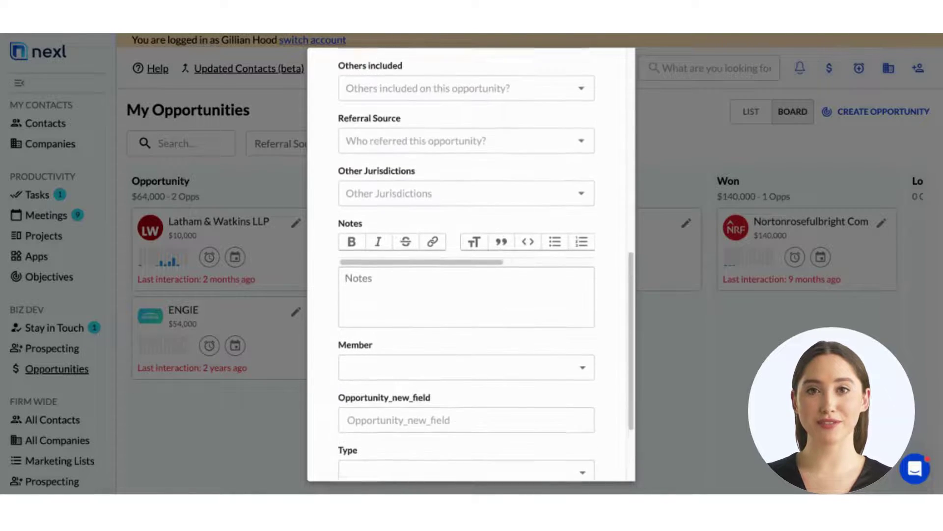
{"action": "scroll", "coordinate": [471, 295], "scroll_direction": "up", "scroll_amount": 2}
{"action": "scroll", "coordinate": [472, 294], "scroll_direction": "up", "scroll_amount": 2}
{"action": "scroll", "coordinate": [472, 295], "scroll_direction": "up", "scroll_amount": 2}
{"action": "scroll", "coordinate": [472, 295], "scroll_direction": "up", "scroll_amount": 3}
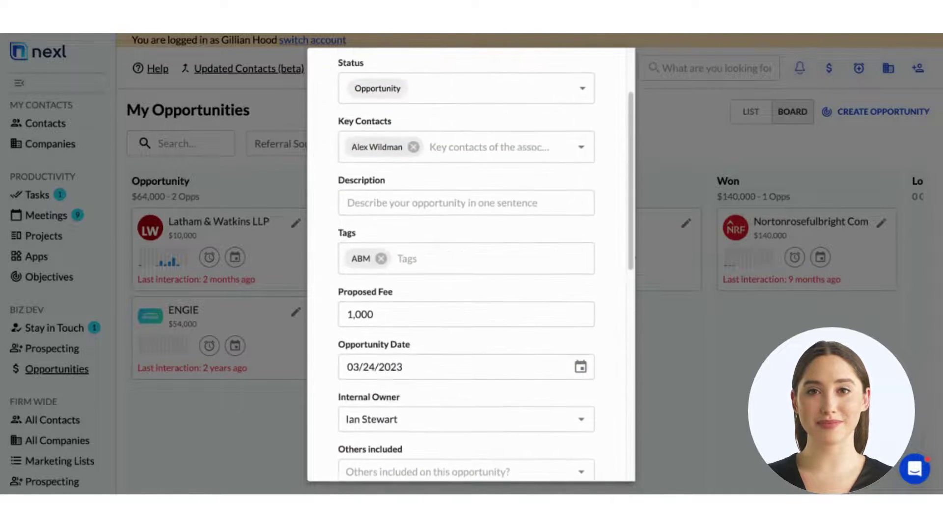
{"action": "scroll", "coordinate": [472, 295], "scroll_direction": "up", "scroll_amount": 2}
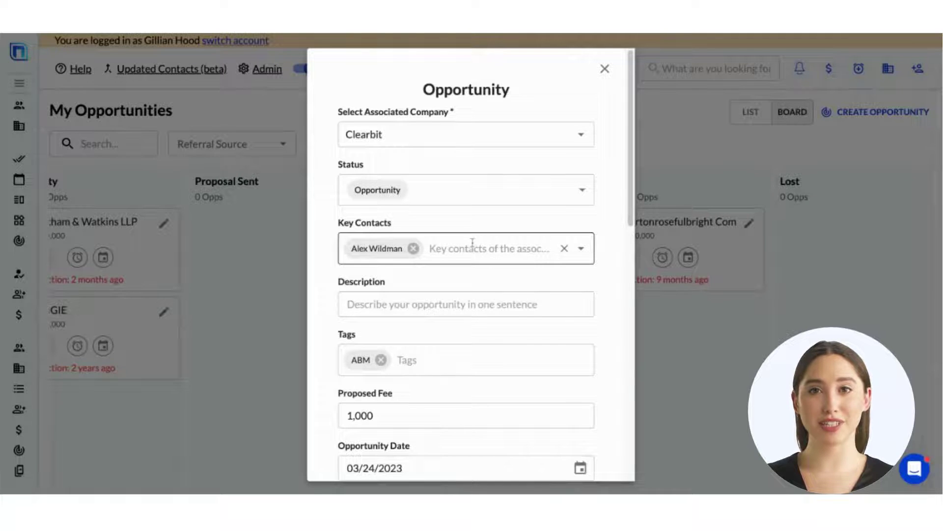
{"action": "scroll", "coordinate": [472, 295], "scroll_direction": "down", "scroll_amount": 3}
{"action": "scroll", "coordinate": [473, 295], "scroll_direction": "down", "scroll_amount": 3}
{"action": "scroll", "coordinate": [472, 295], "scroll_direction": "down", "scroll_amount": 2}
{"action": "scroll", "coordinate": [473, 243], "scroll_direction": "down", "scroll_amount": 3}
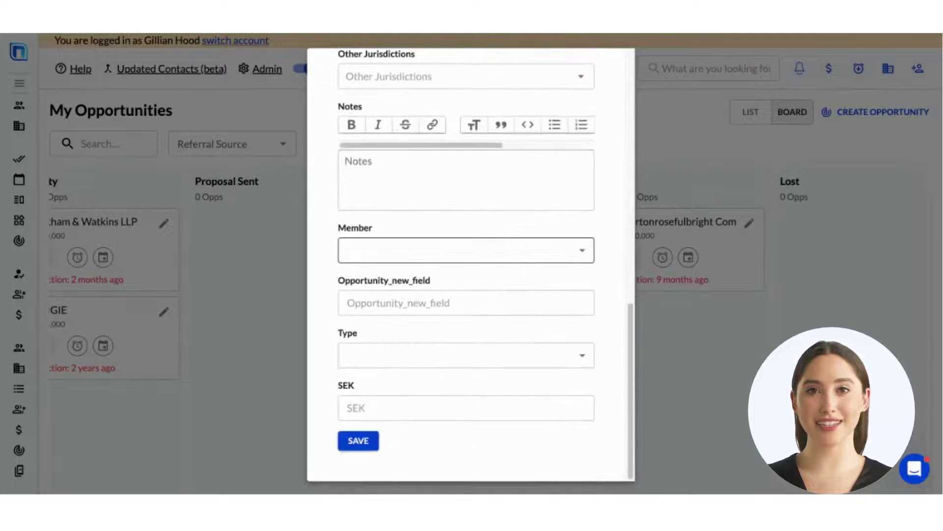
Step: Save the Clearbit opportunity and drag its card into the Proposal Sent column
{"action": "left_click", "coordinate": [360, 441]}
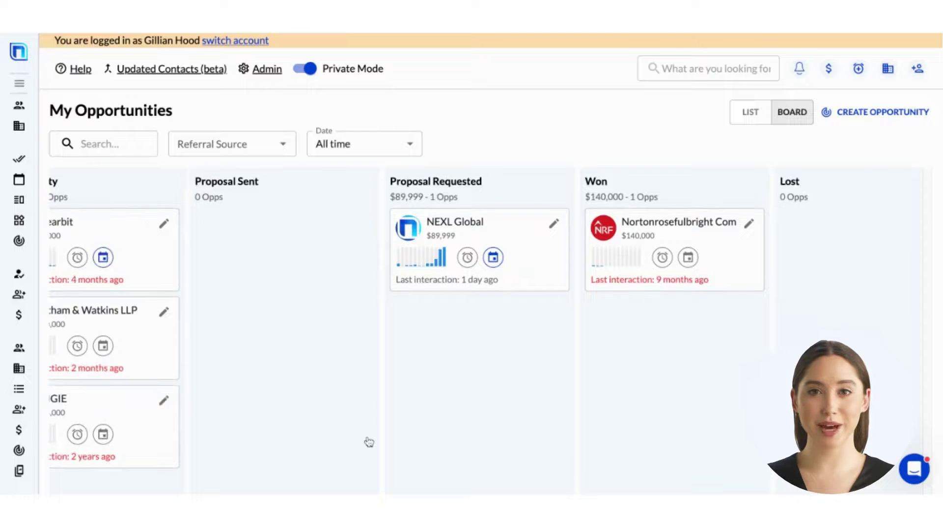
{"action": "scroll", "coordinate": [350, 430], "scroll_direction": "left", "scroll_amount": 2}
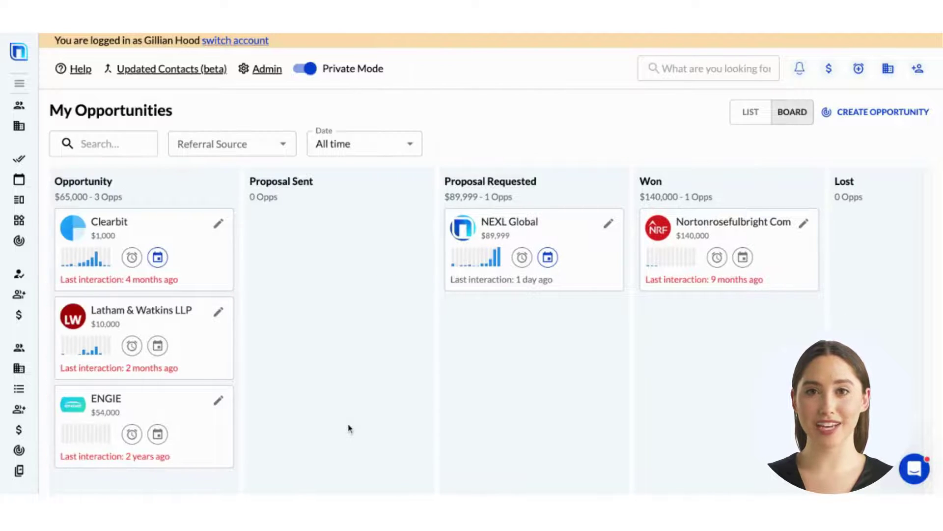
{"action": "left_click", "coordinate": [170, 227]}
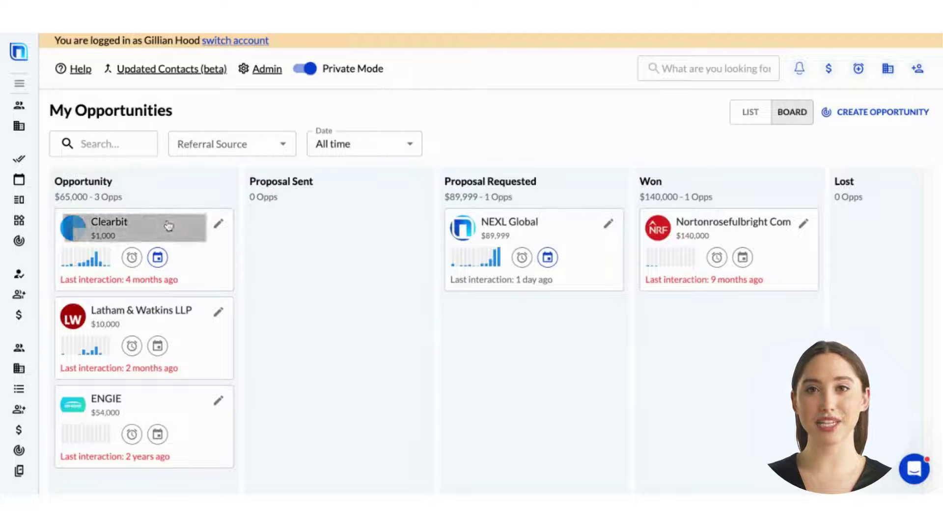
{"action": "left_click", "coordinate": [218, 223]}
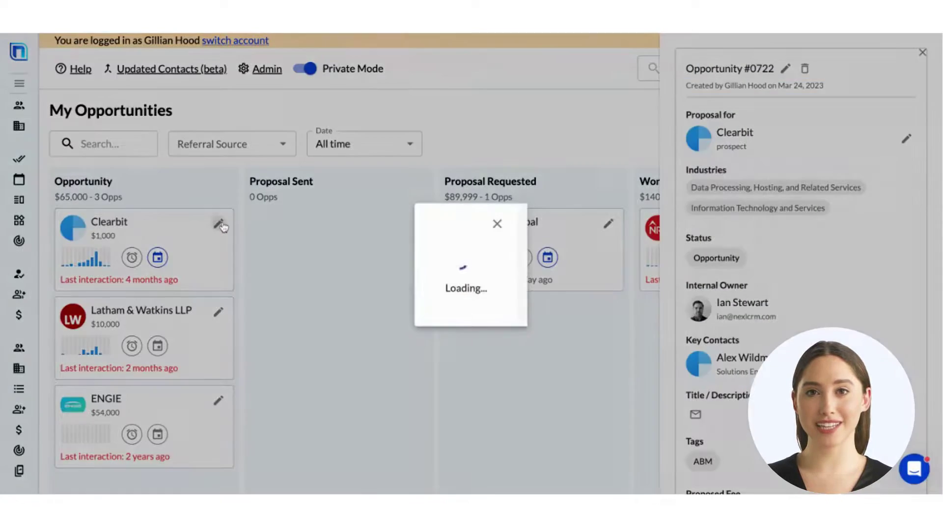
{"action": "left_click", "coordinate": [604, 68]}
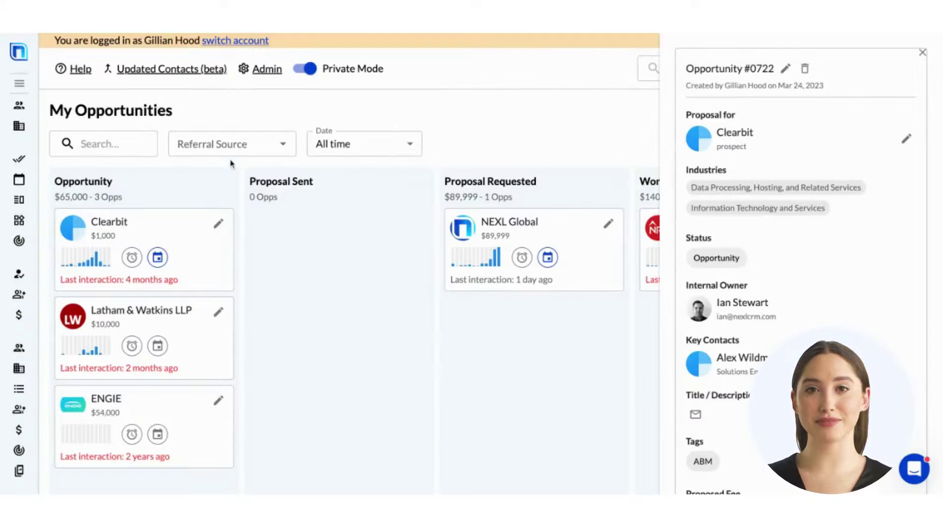
{"action": "left_click_drag", "start_coordinate": [205, 263], "coordinate": [309, 251]}
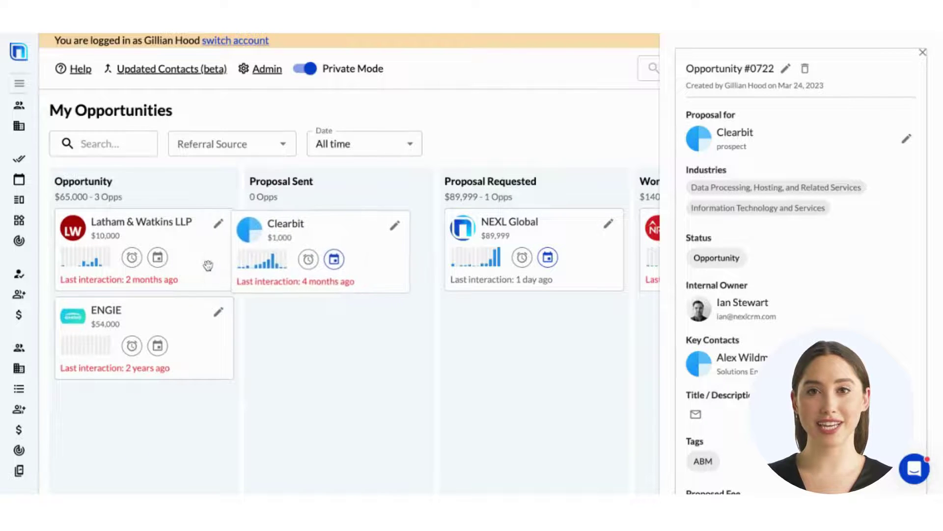
{"action": "left_click", "coordinate": [922, 53]}
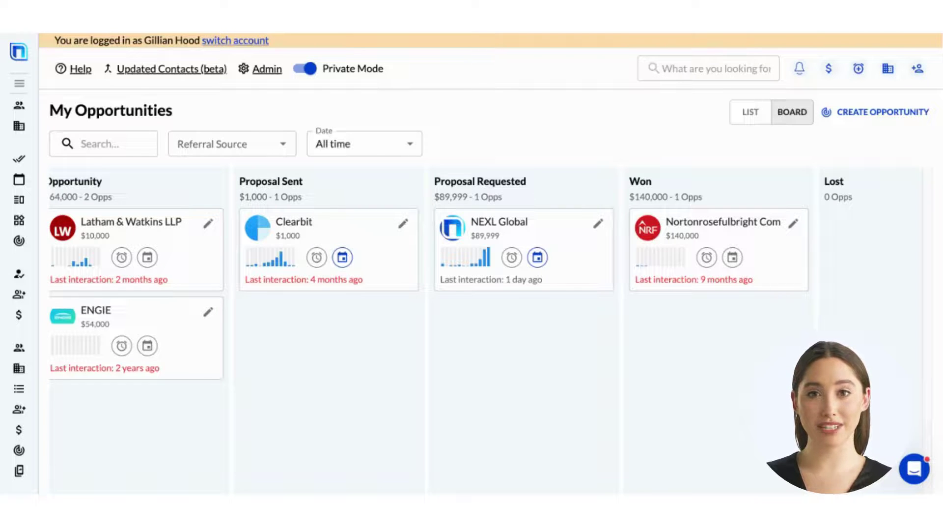
{"action": "left_click", "coordinate": [111, 142]}
{"action": "type", "text": "clear"}
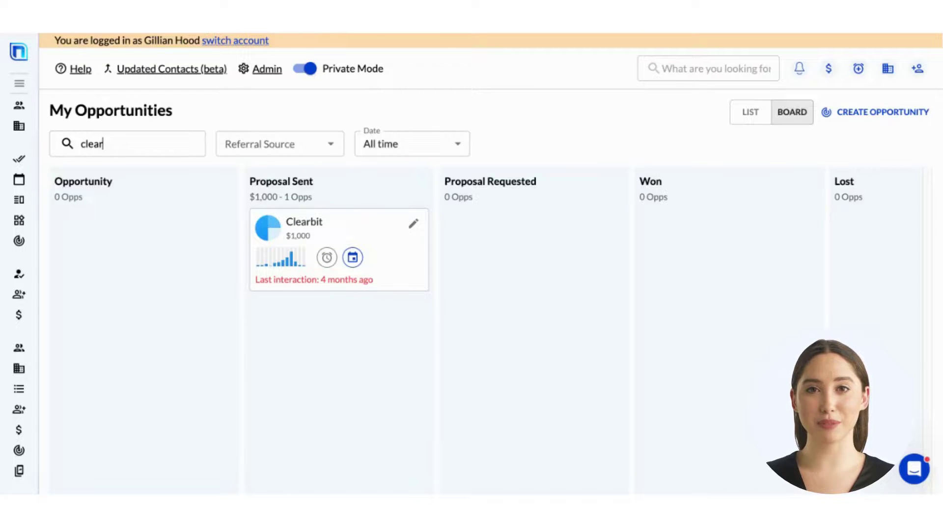
{"action": "key", "text": "ctrl+a"}
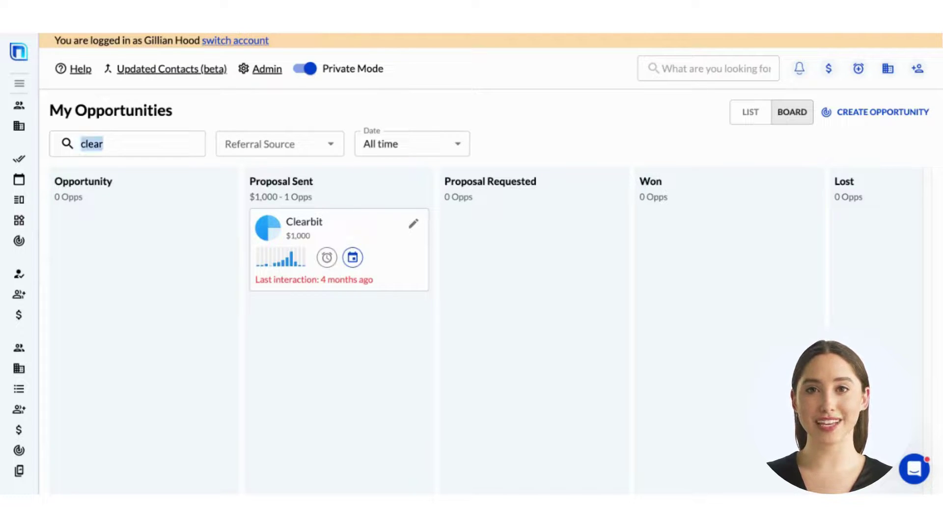
{"action": "key", "text": "BackSpace"}
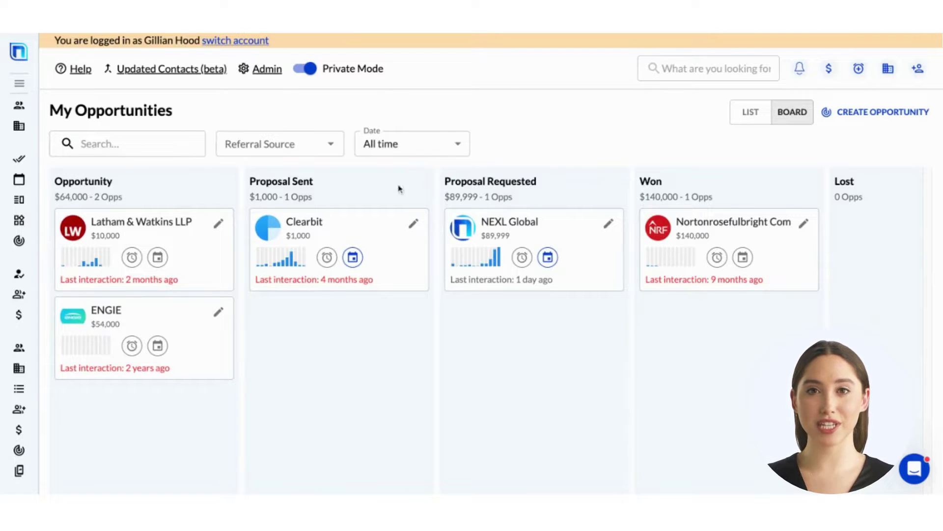
Step: Open the support chat, look through Messages and Help, and return to its greeting panel
{"action": "left_click", "coordinate": [913, 468]}
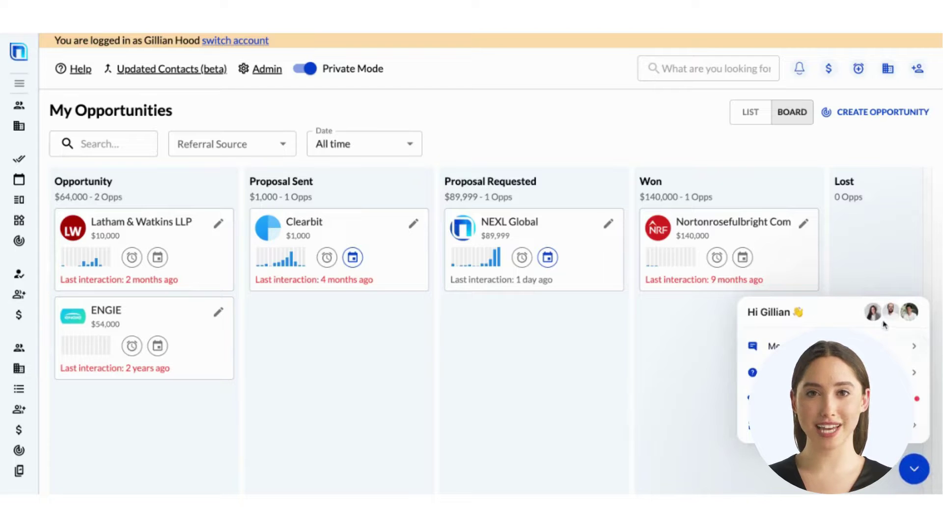
{"action": "left_click", "coordinate": [884, 344]}
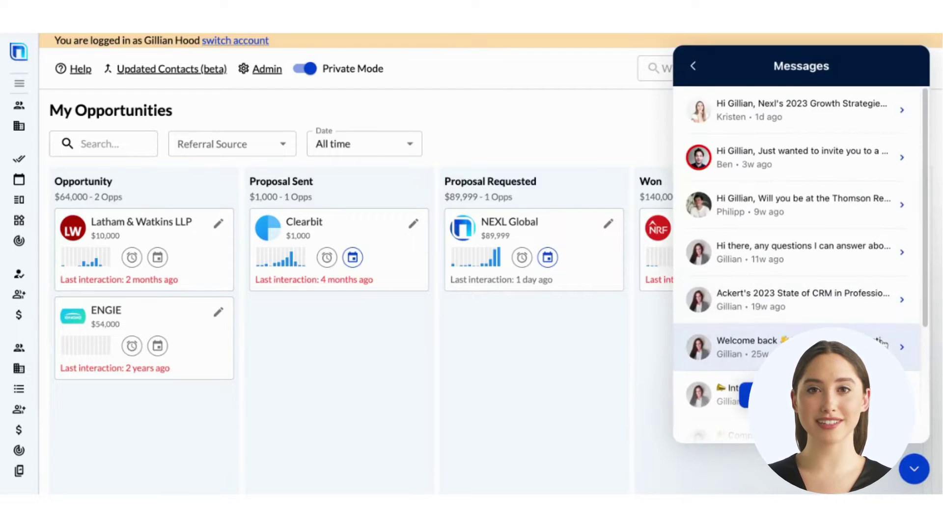
{"action": "left_click", "coordinate": [693, 66]}
{"action": "left_click", "coordinate": [833, 372]}
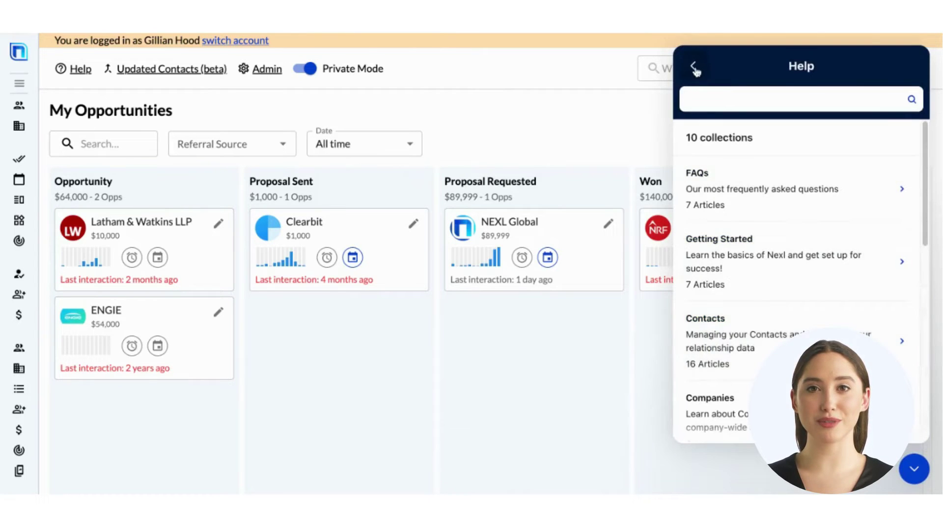
{"action": "left_click", "coordinate": [694, 66]}
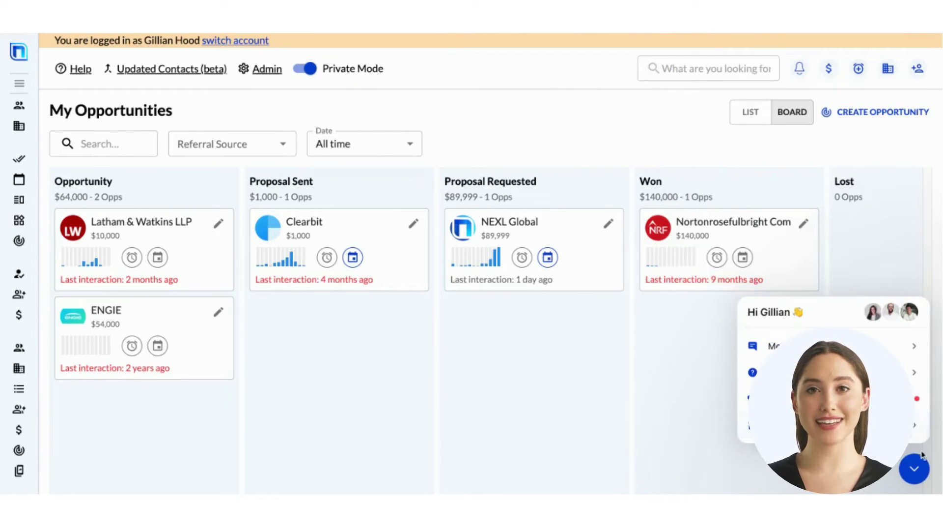